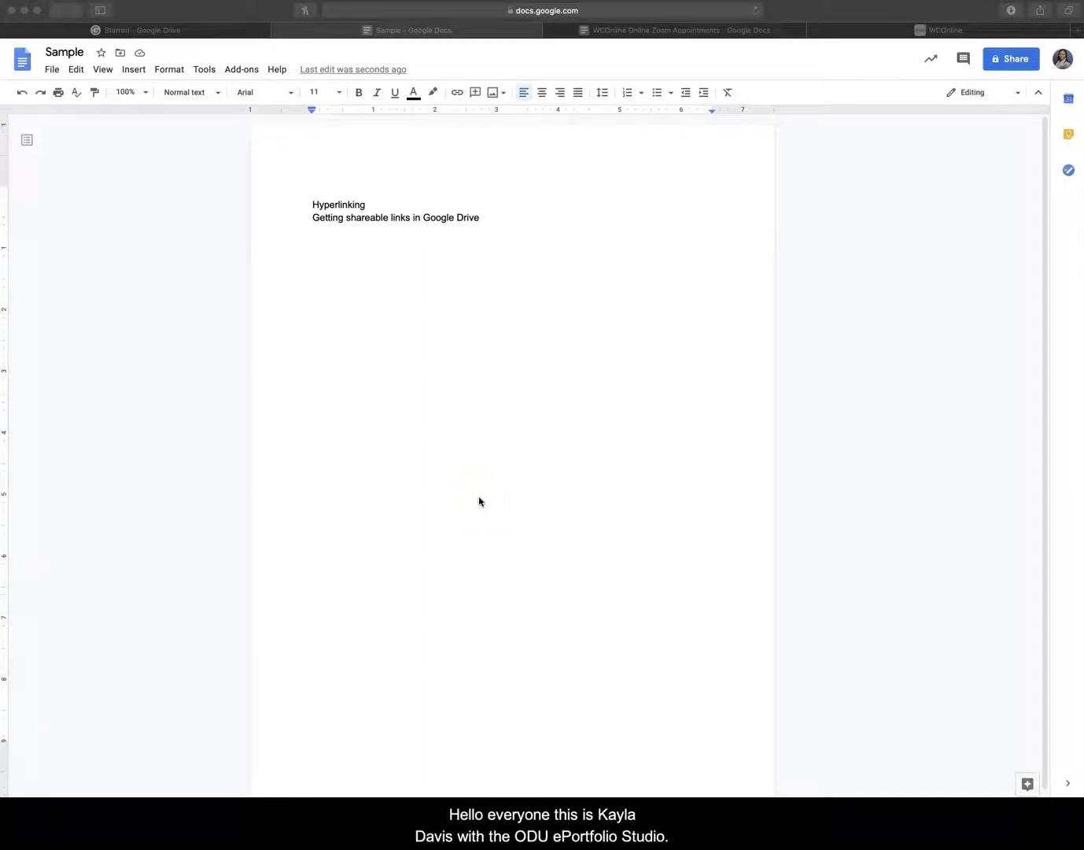
Step: Select the word 'Hyperlinking' and bring up its right-click context menu
left_click(479, 502)
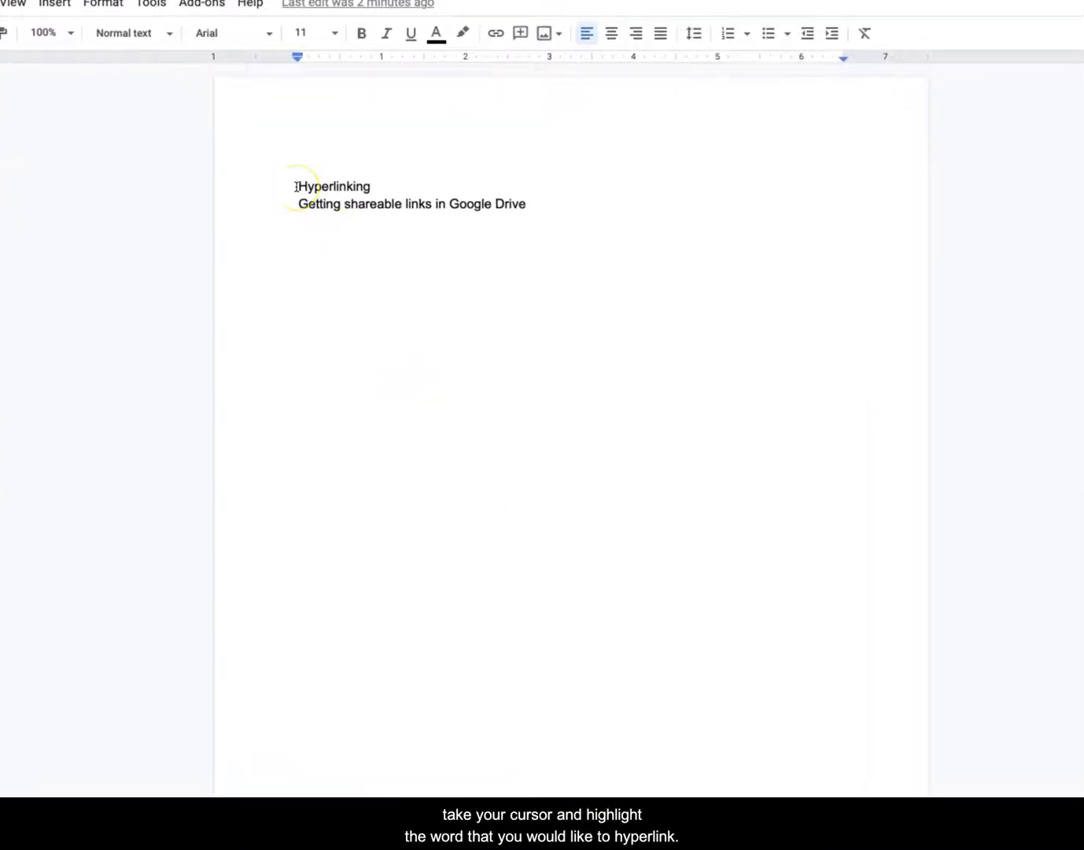
left_click_drag(295, 186, 387, 187)
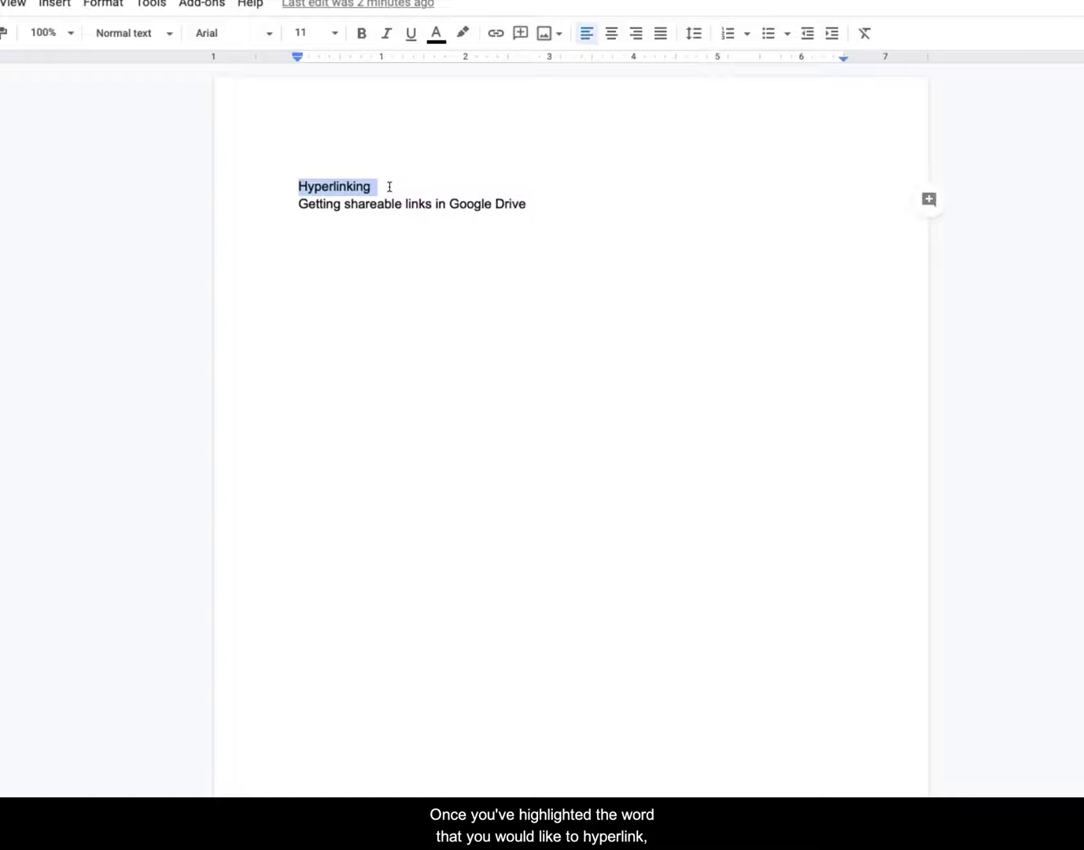
right_click(339, 186)
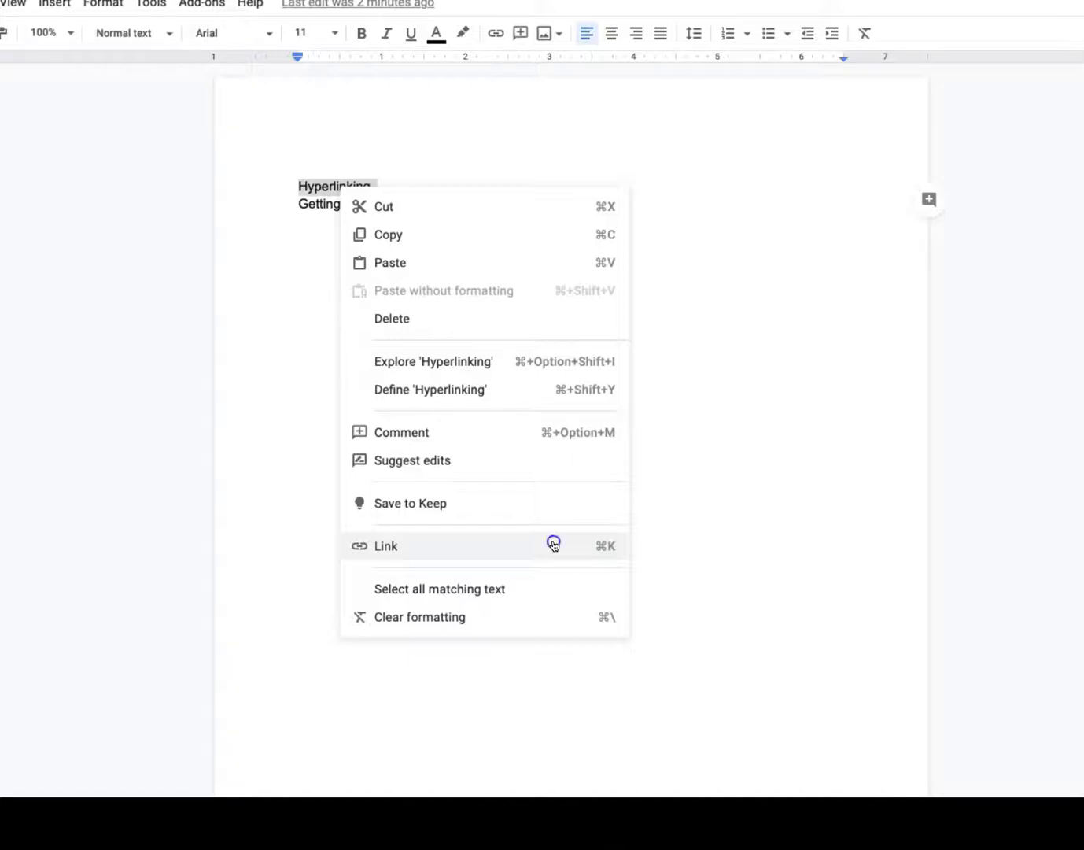
Step: Add a link to 'Hyperlinking' with odu.edu as the target and apply it
left_click(555, 546)
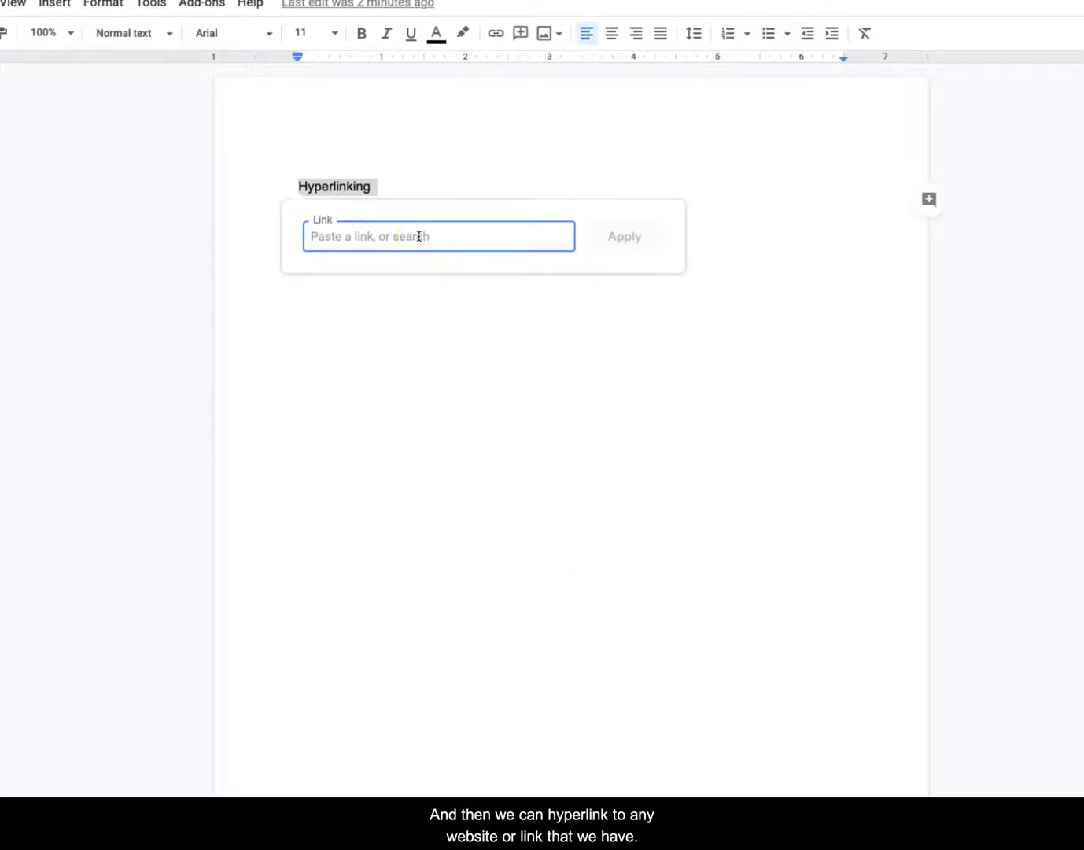
type("odu.edu")
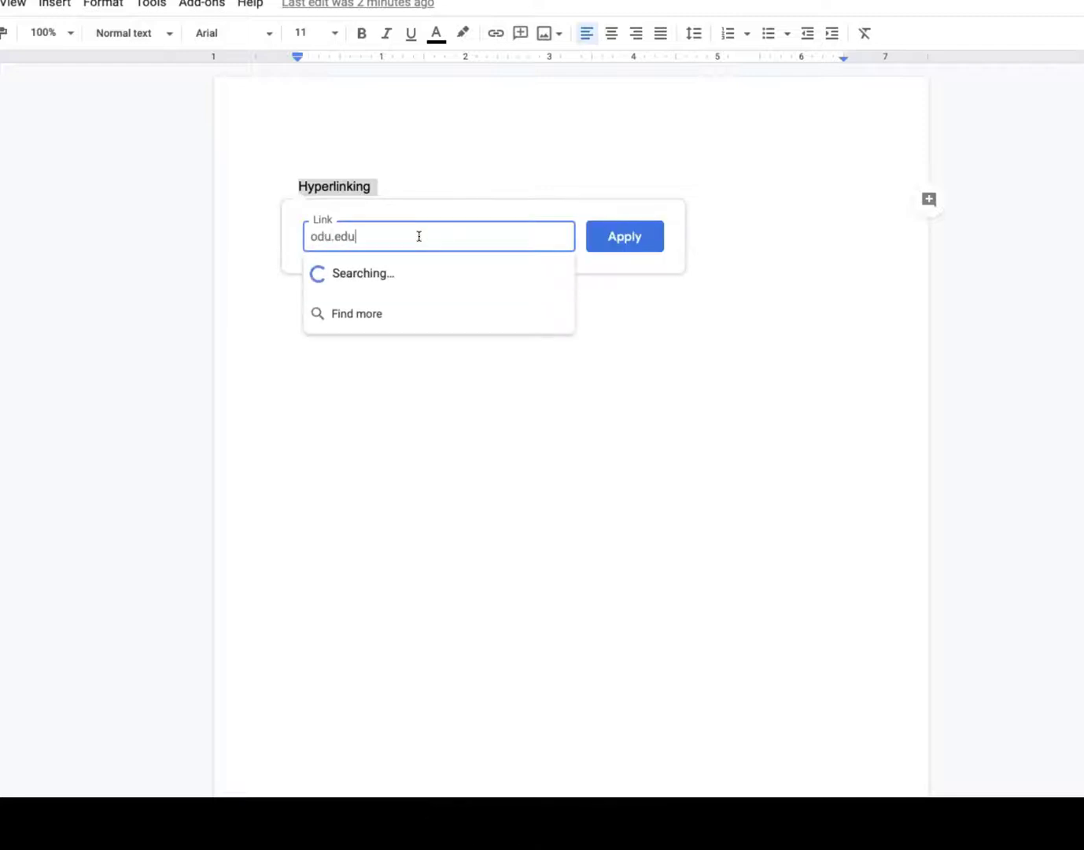
left_click(637, 241)
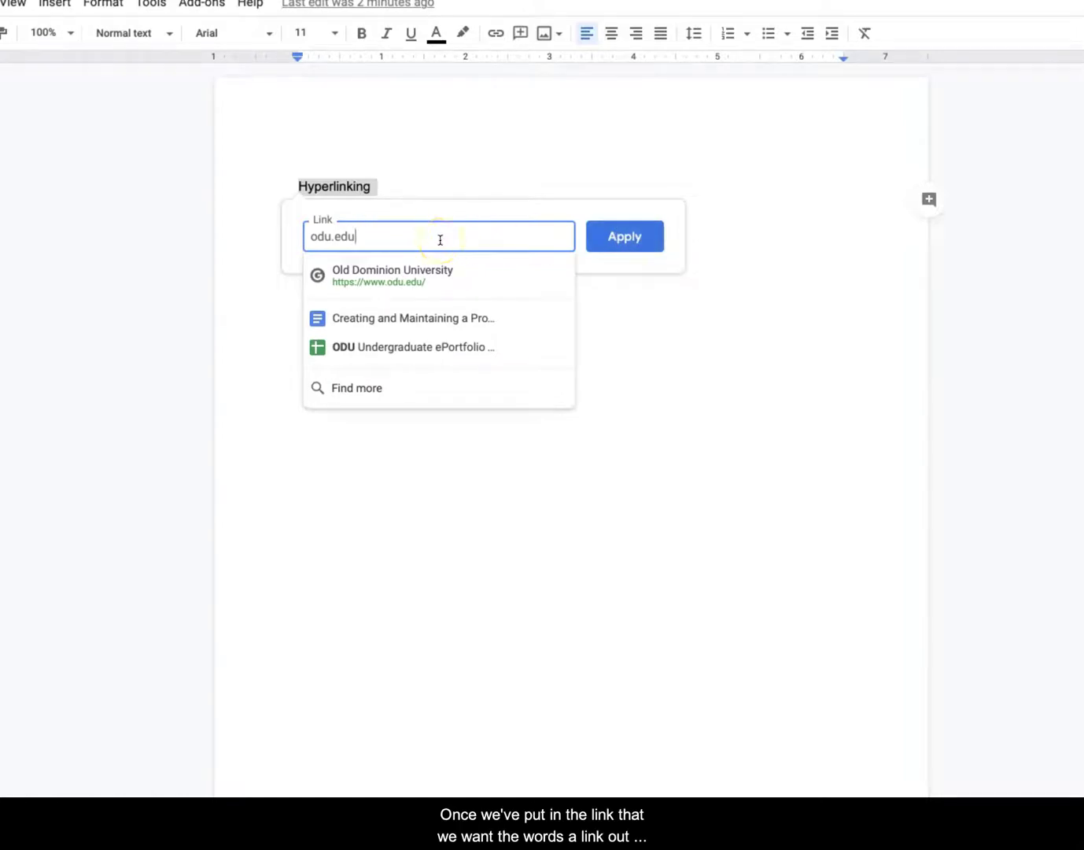
left_click(617, 246)
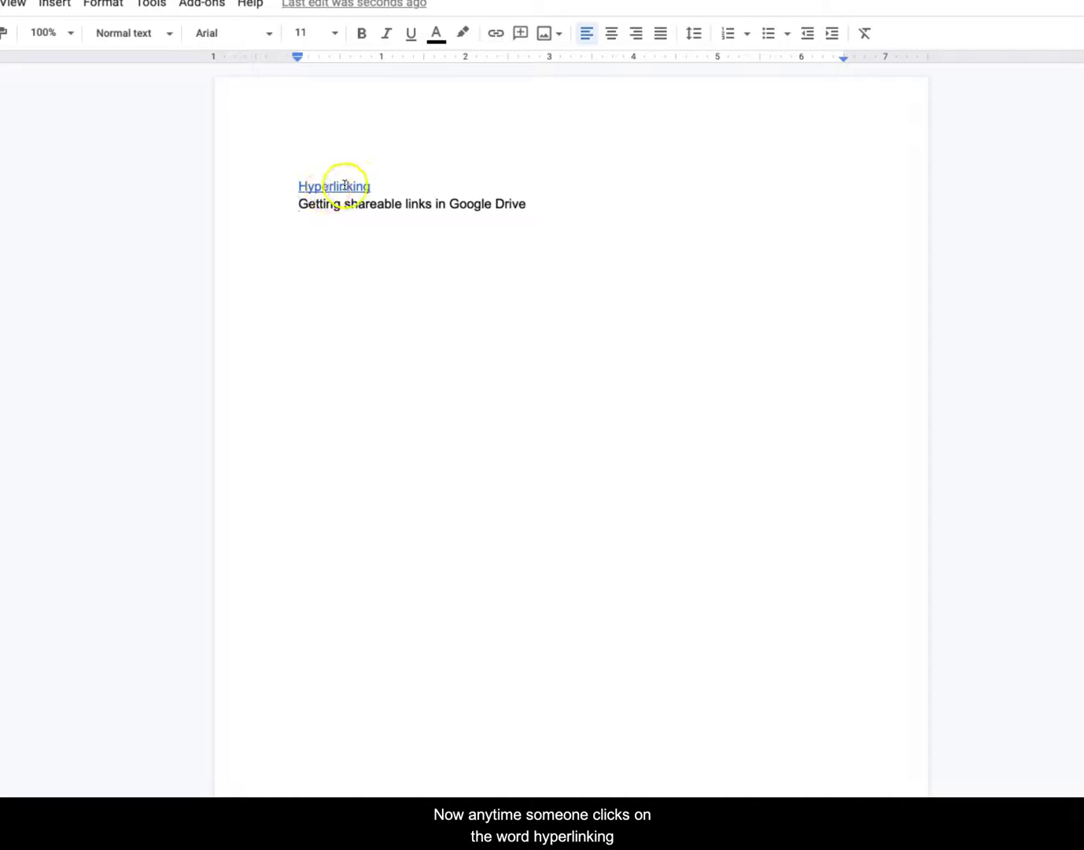
Step: Check that the 'Hyperlinking' link opens odu.edu, then return to the Sample tab
left_click(345, 185)
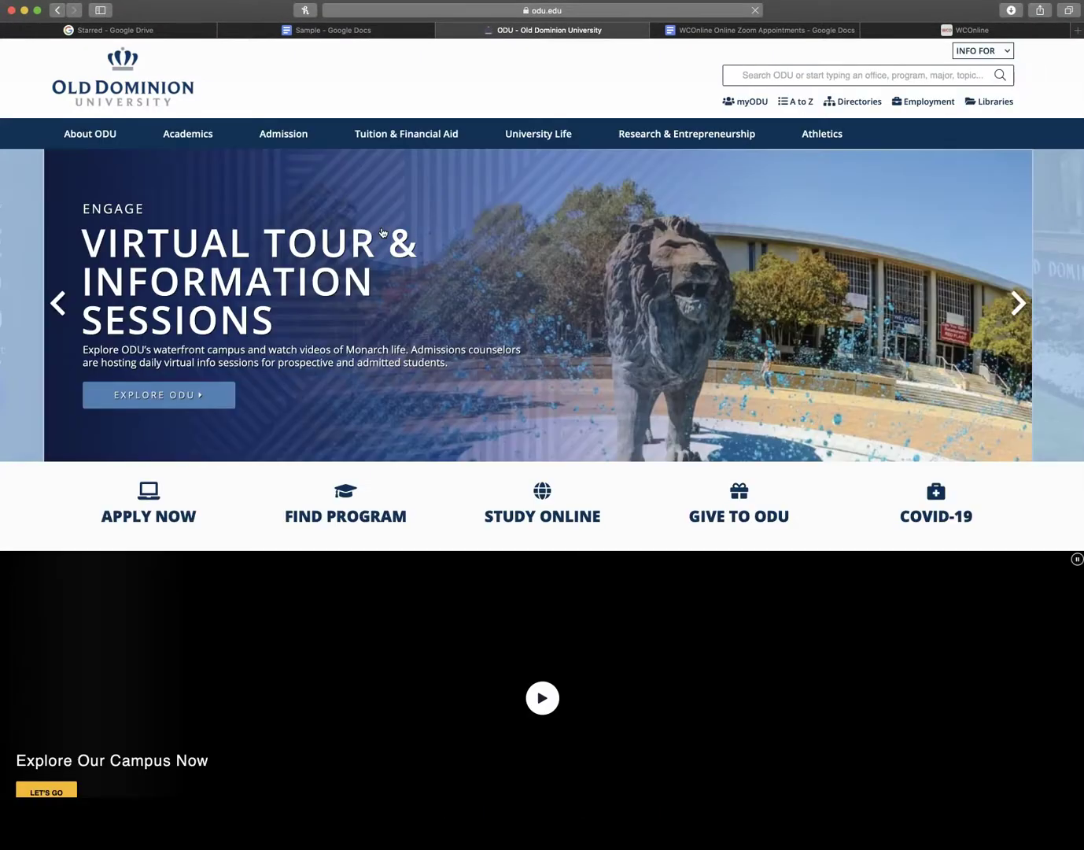
left_click(314, 32)
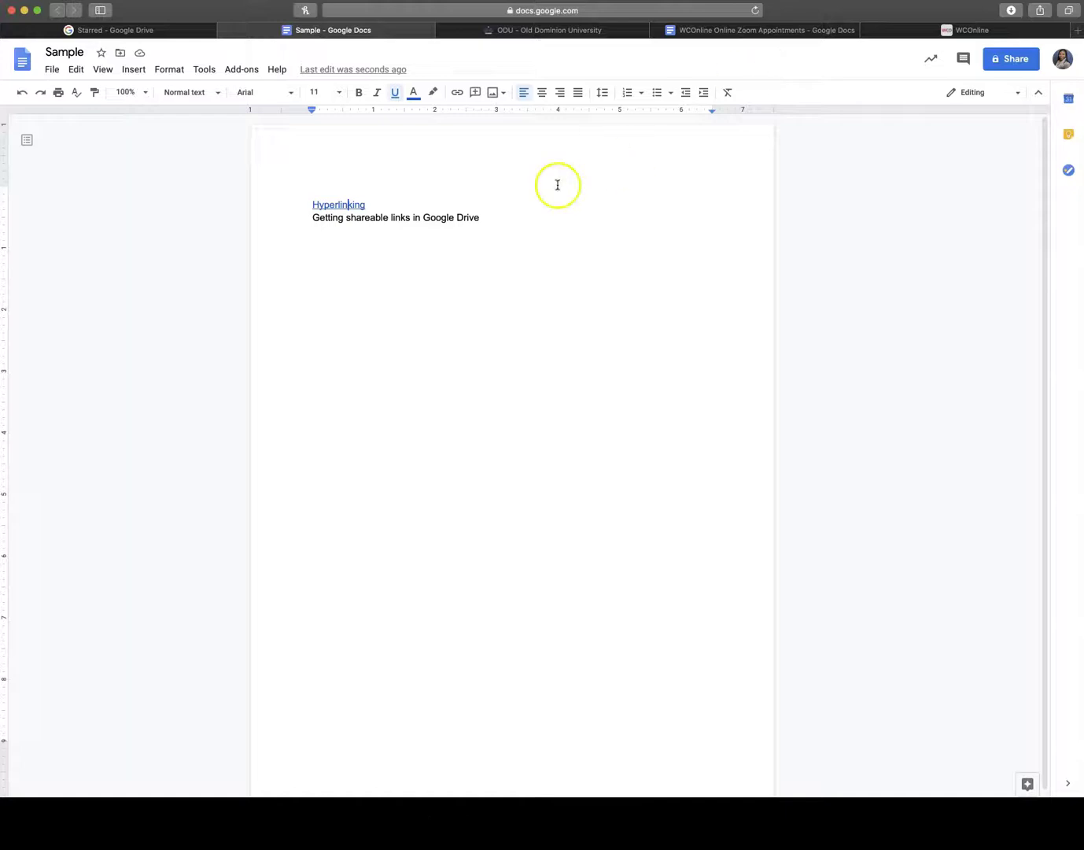
Step: Open the Share dialog of the WCOnline Online Zoom Appointments document
left_click(453, 210)
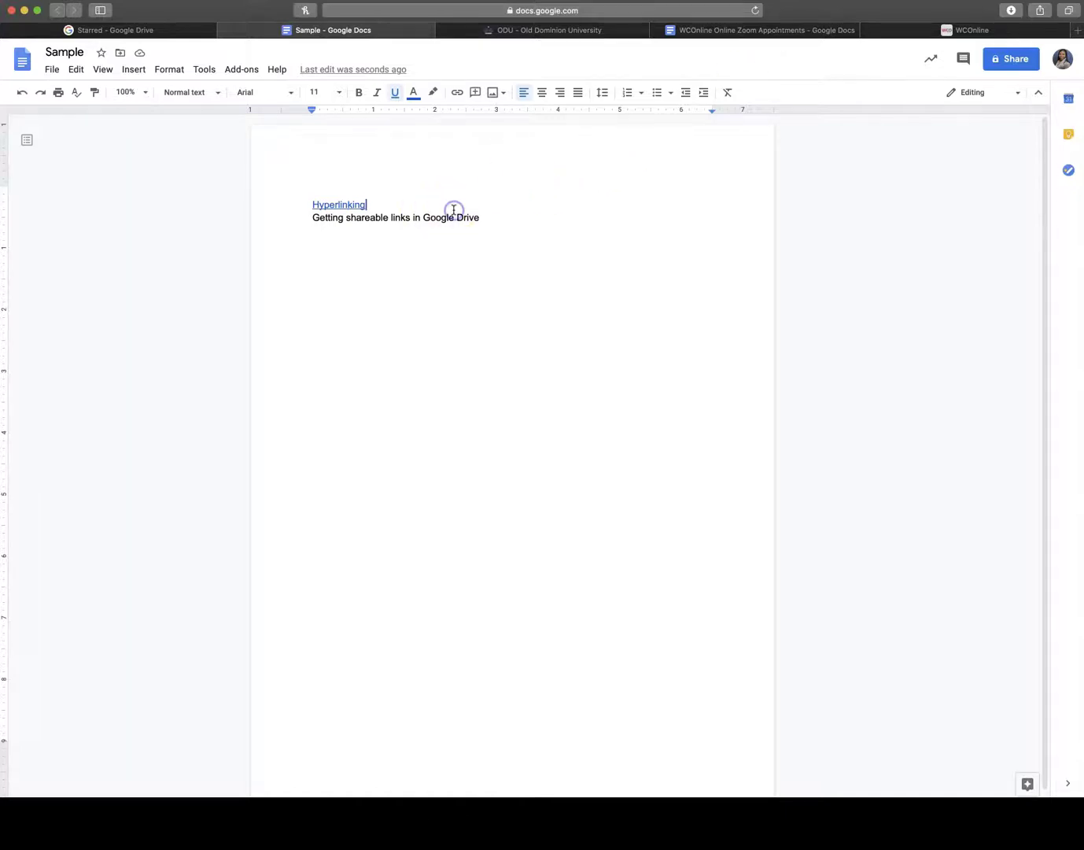
left_click(493, 219)
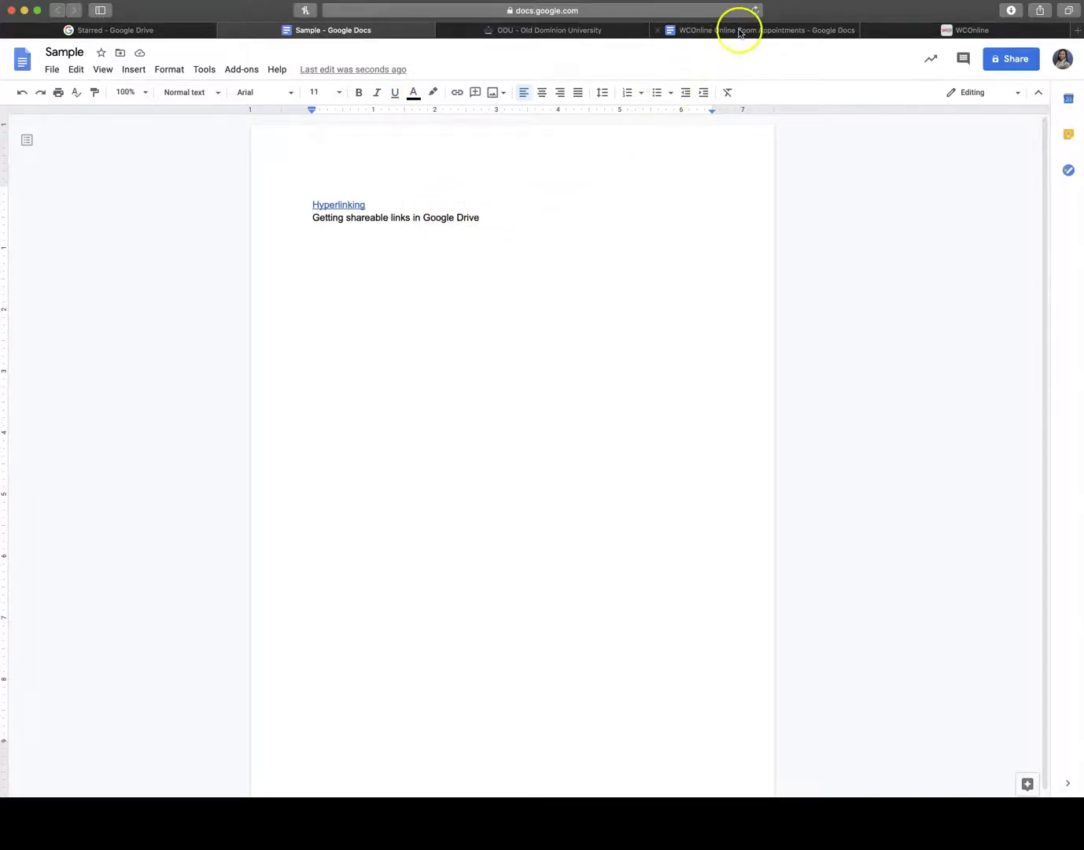
mouse_move(745, 31)
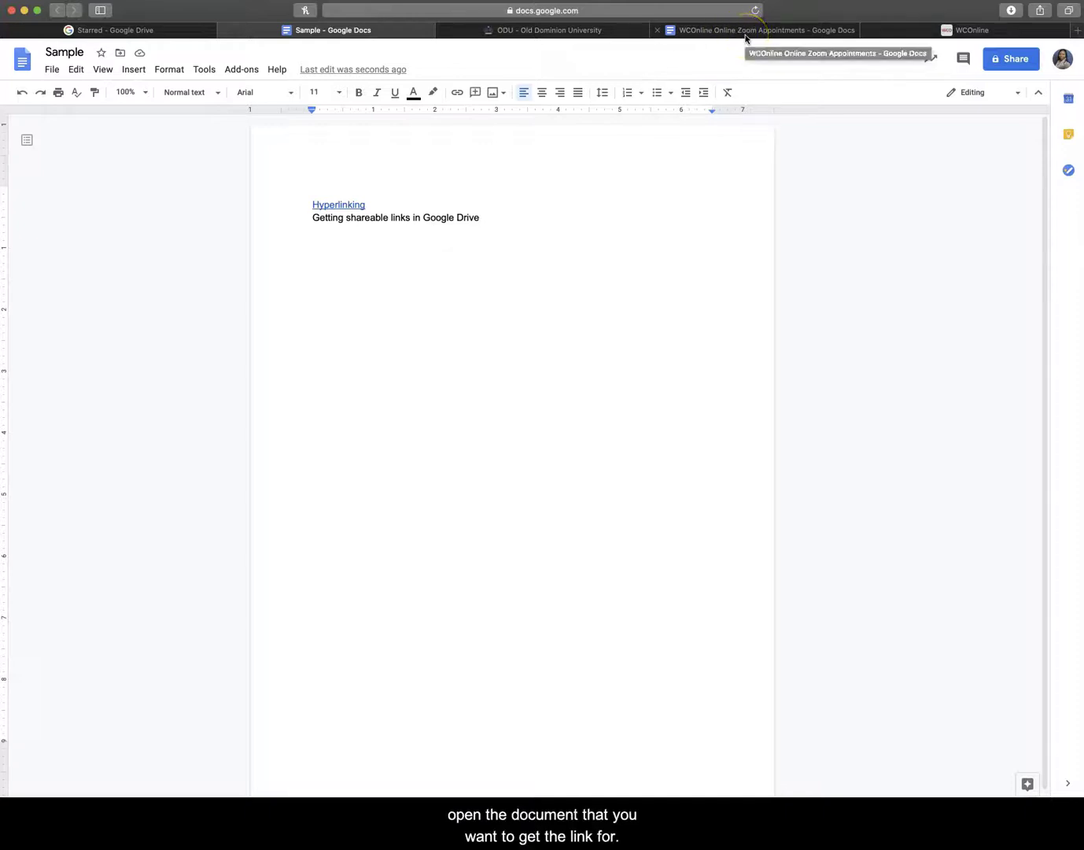
left_click(745, 31)
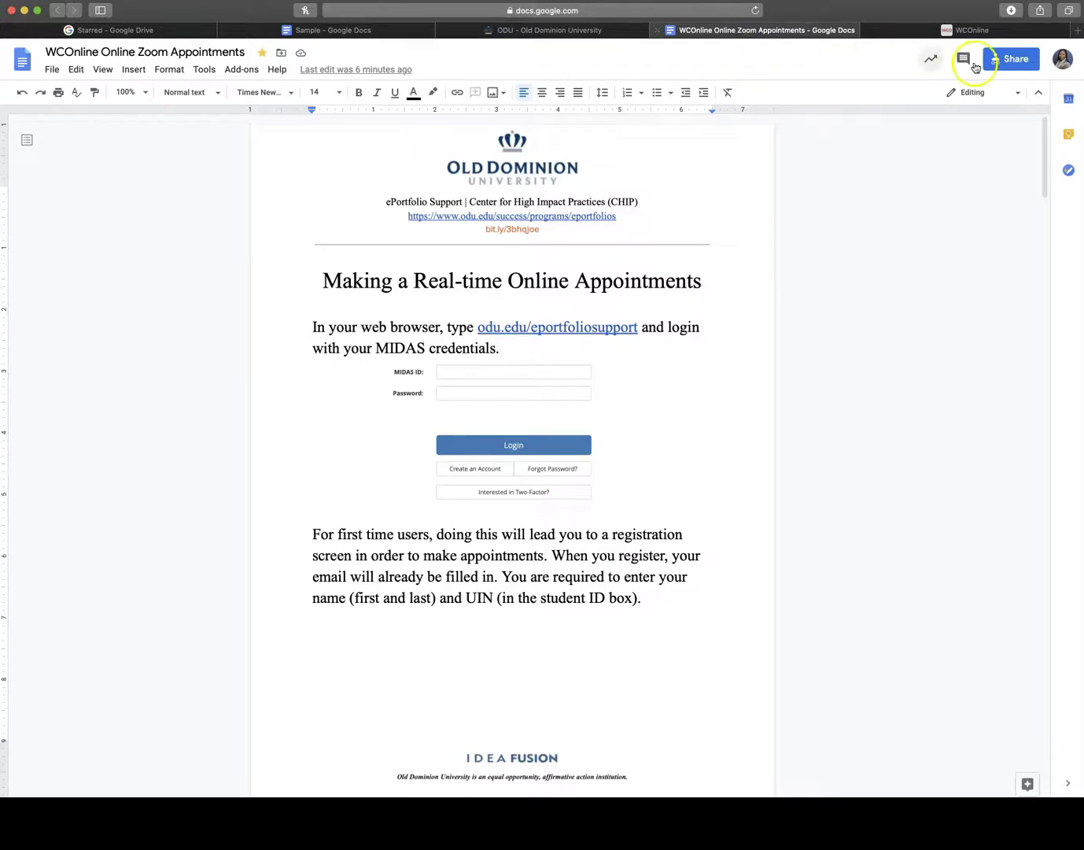
left_click(1009, 63)
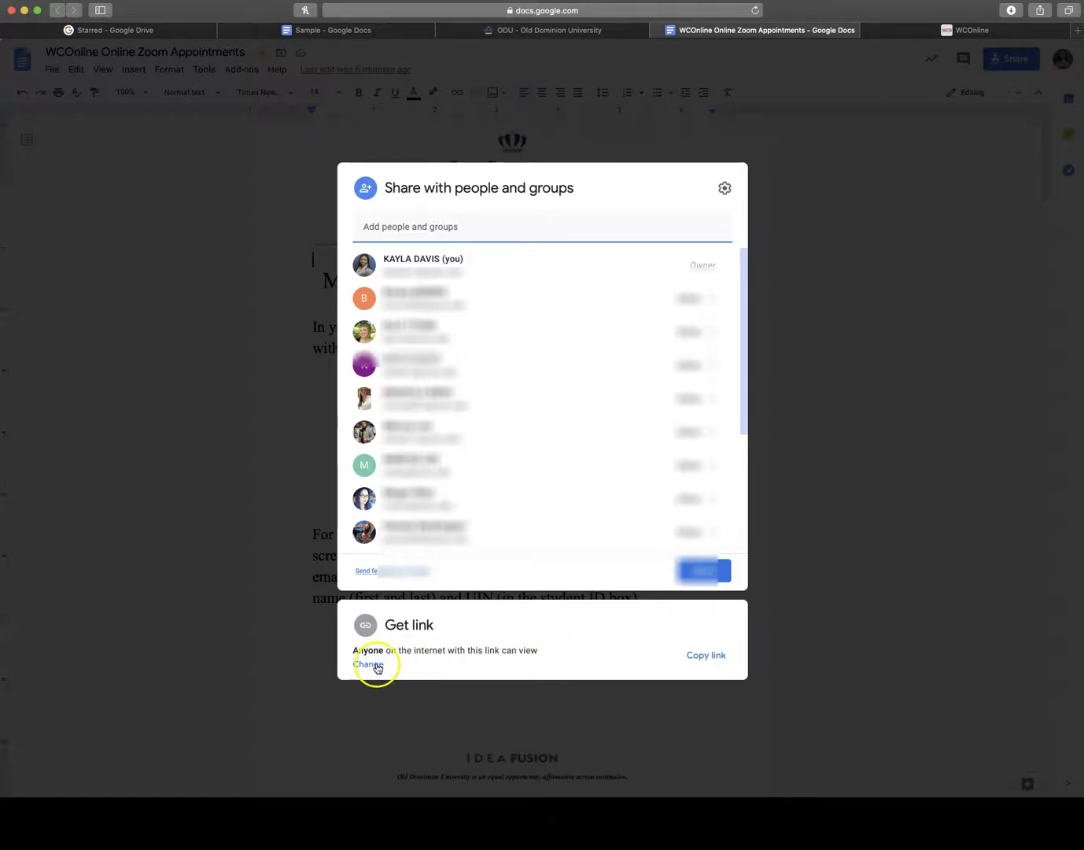
Step: Set WCOnline link access to 'Anyone with the link' can view and copy the link
left_click(368, 665)
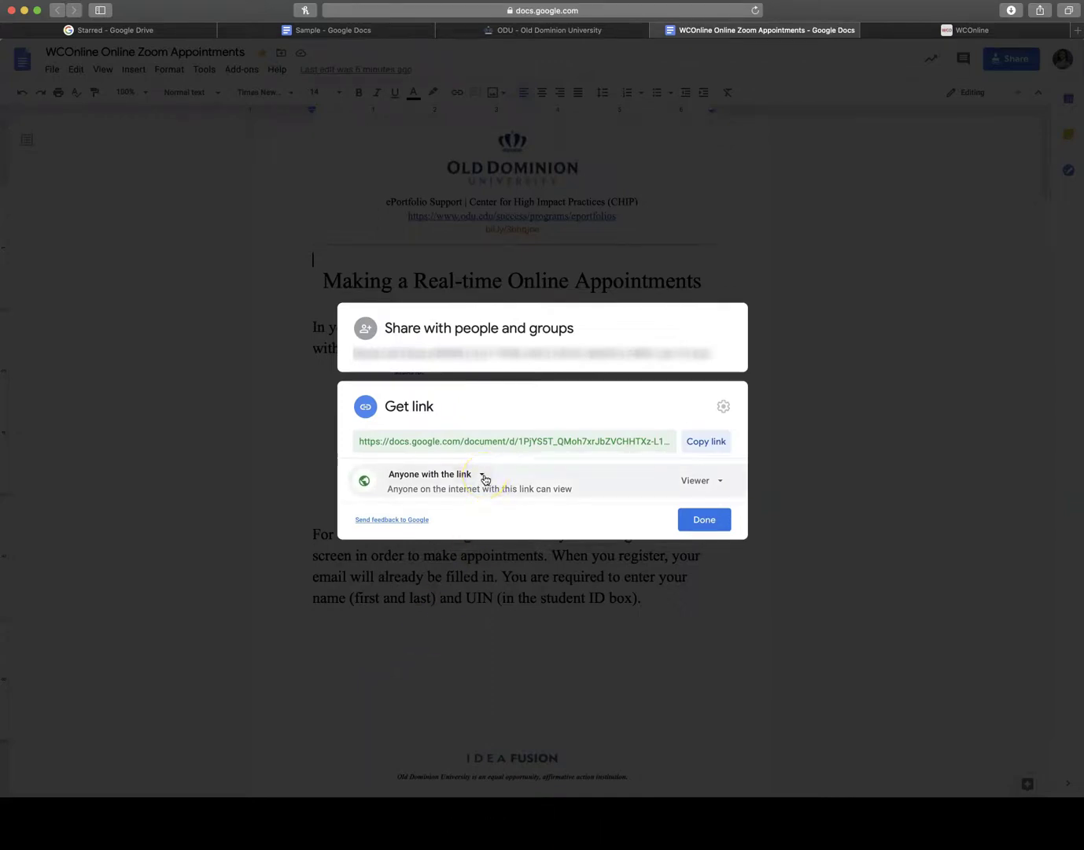
left_click(485, 476)
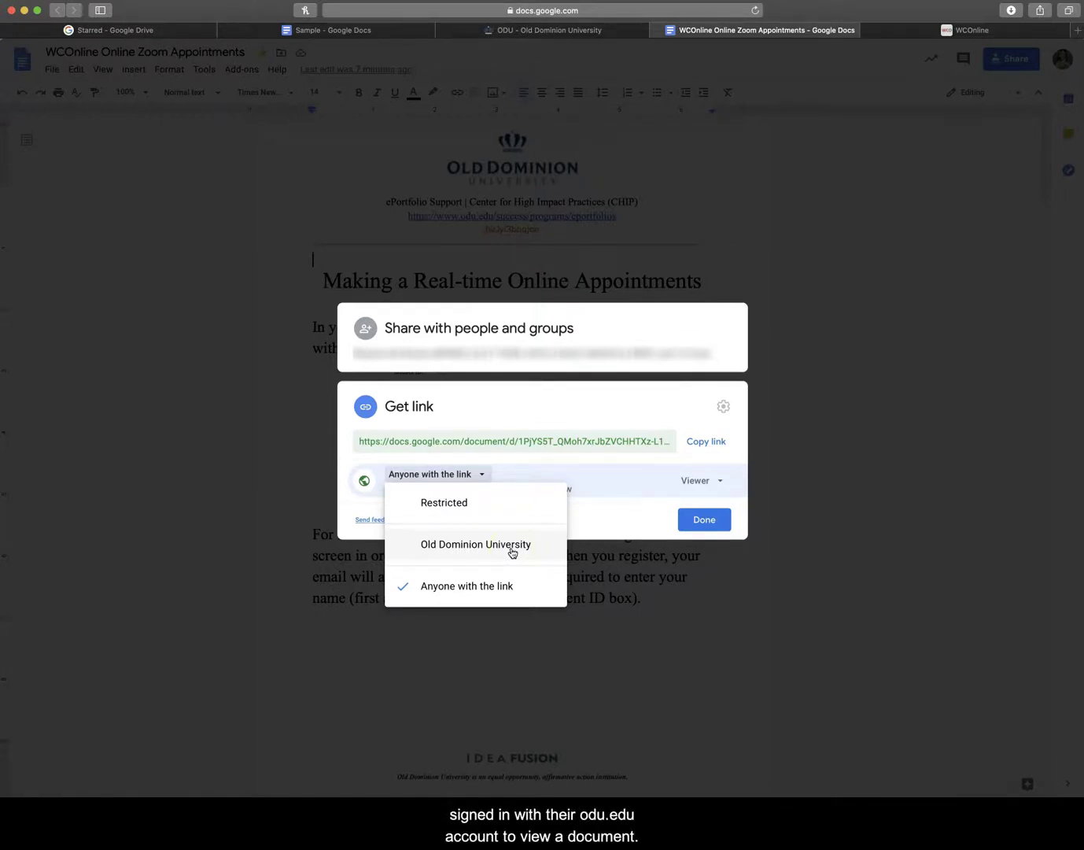
left_click(503, 592)
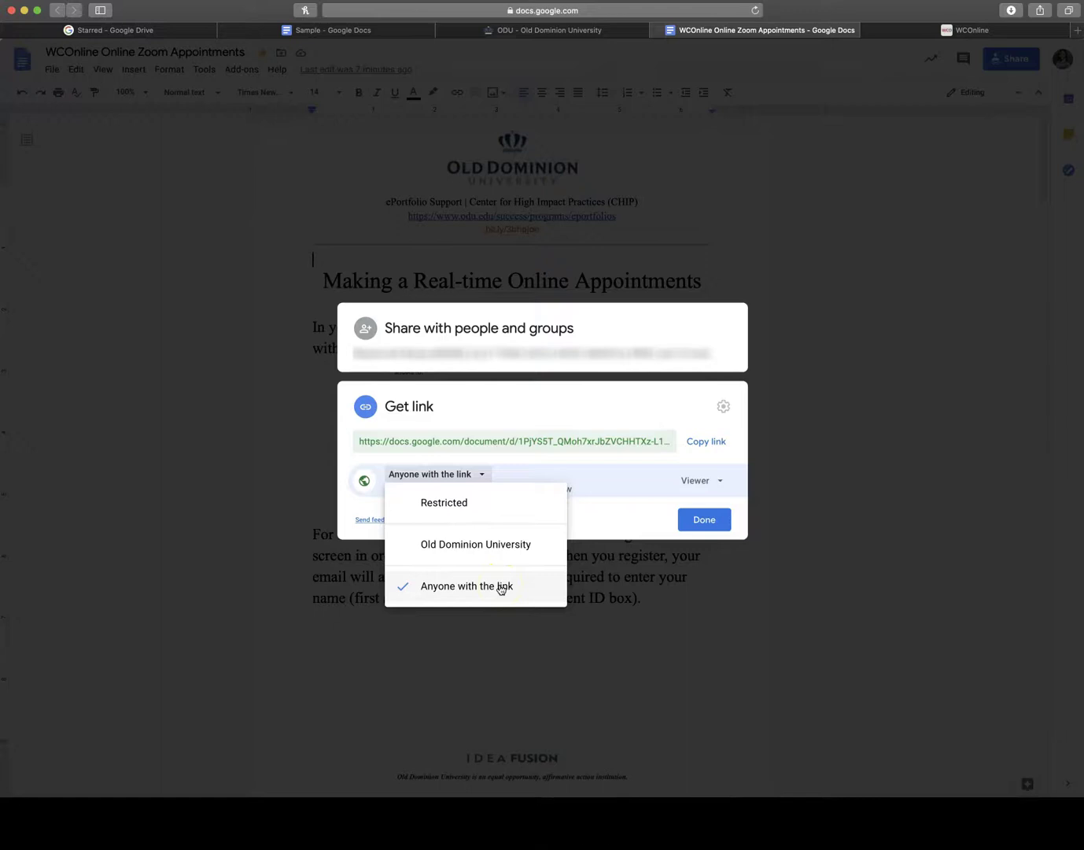
left_click(501, 589)
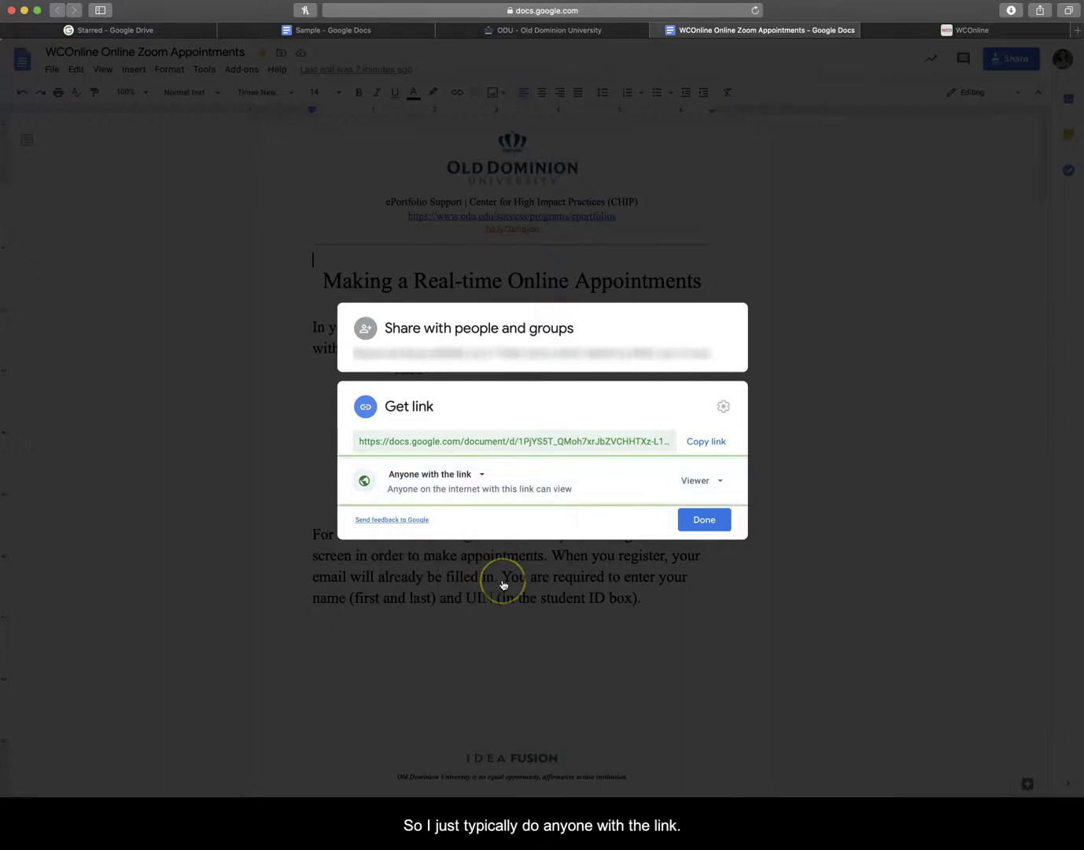
left_click(716, 441)
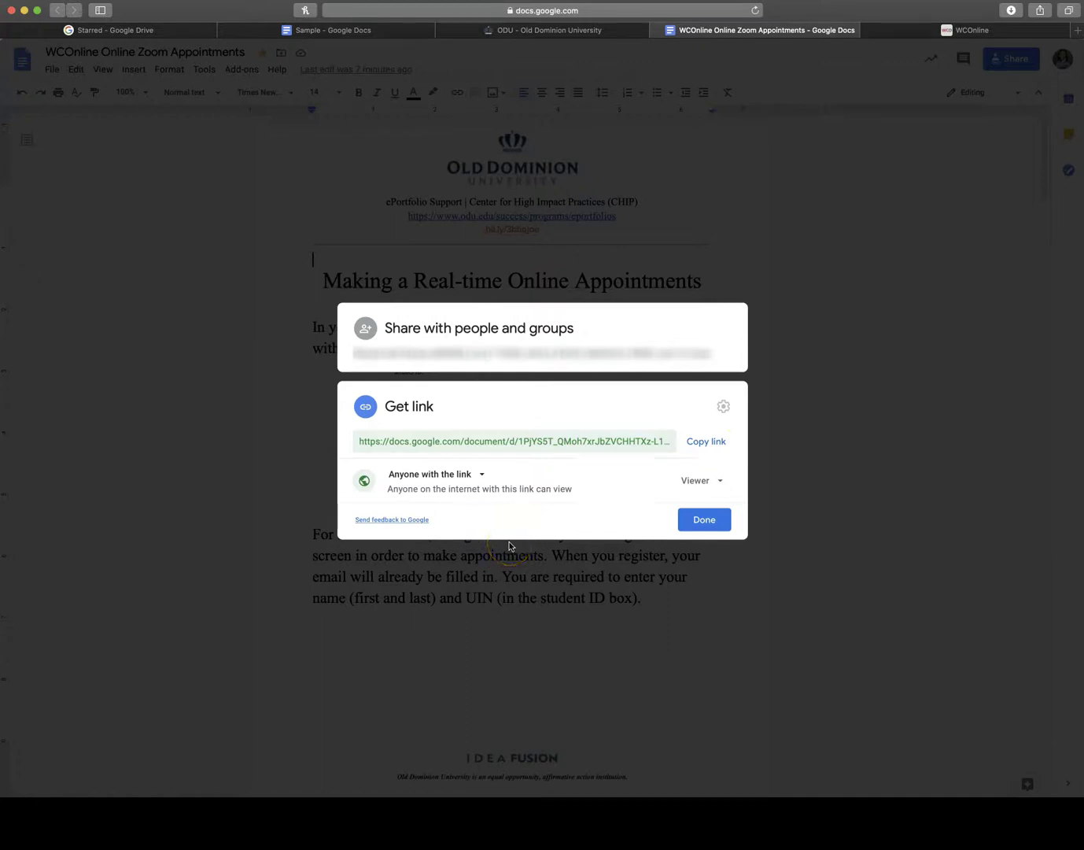
Step: In the Sample document, select the words 'Google Drive' and bring up their context menu
left_click(345, 37)
left_click(456, 226)
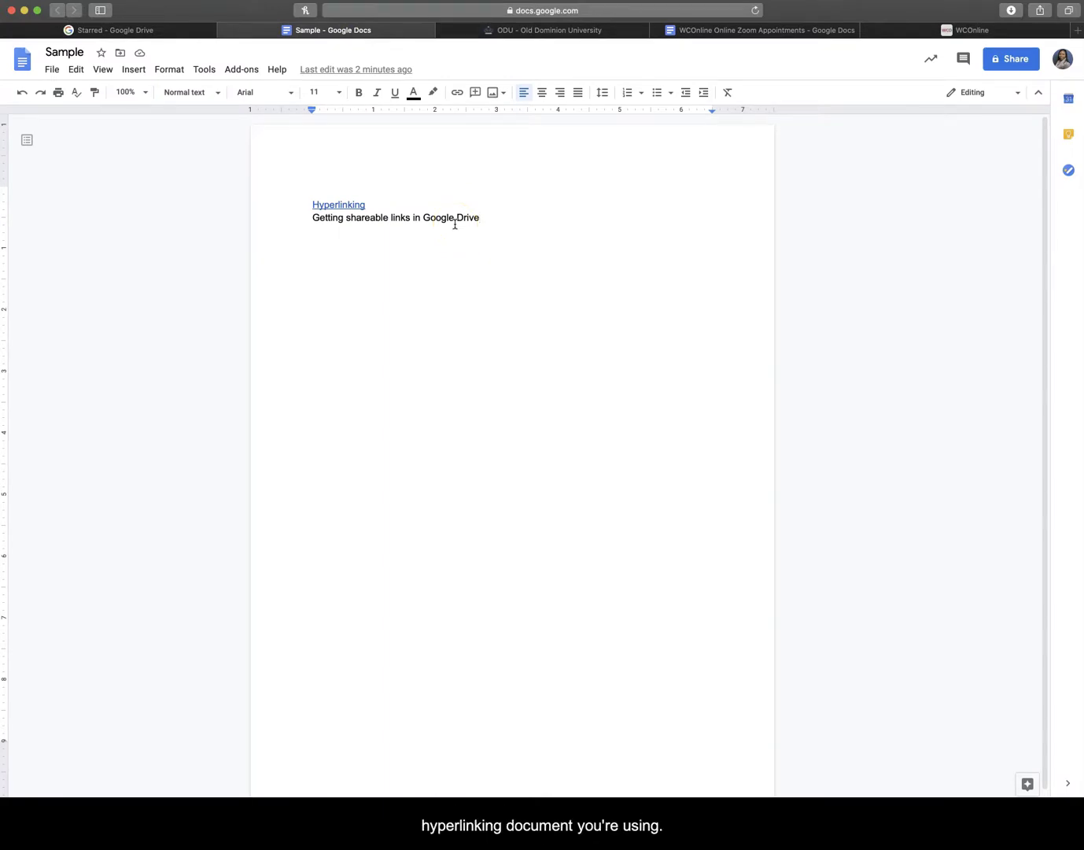
left_click(423, 218)
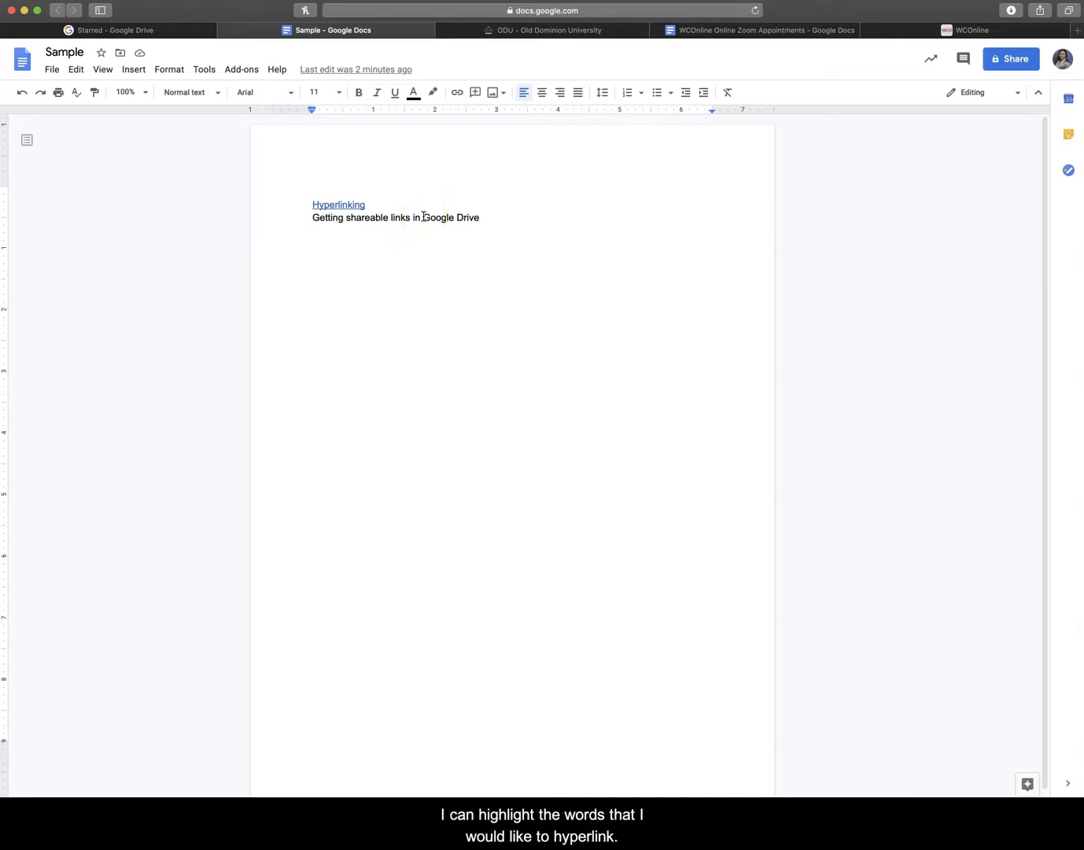
left_click_drag(423, 216, 481, 217)
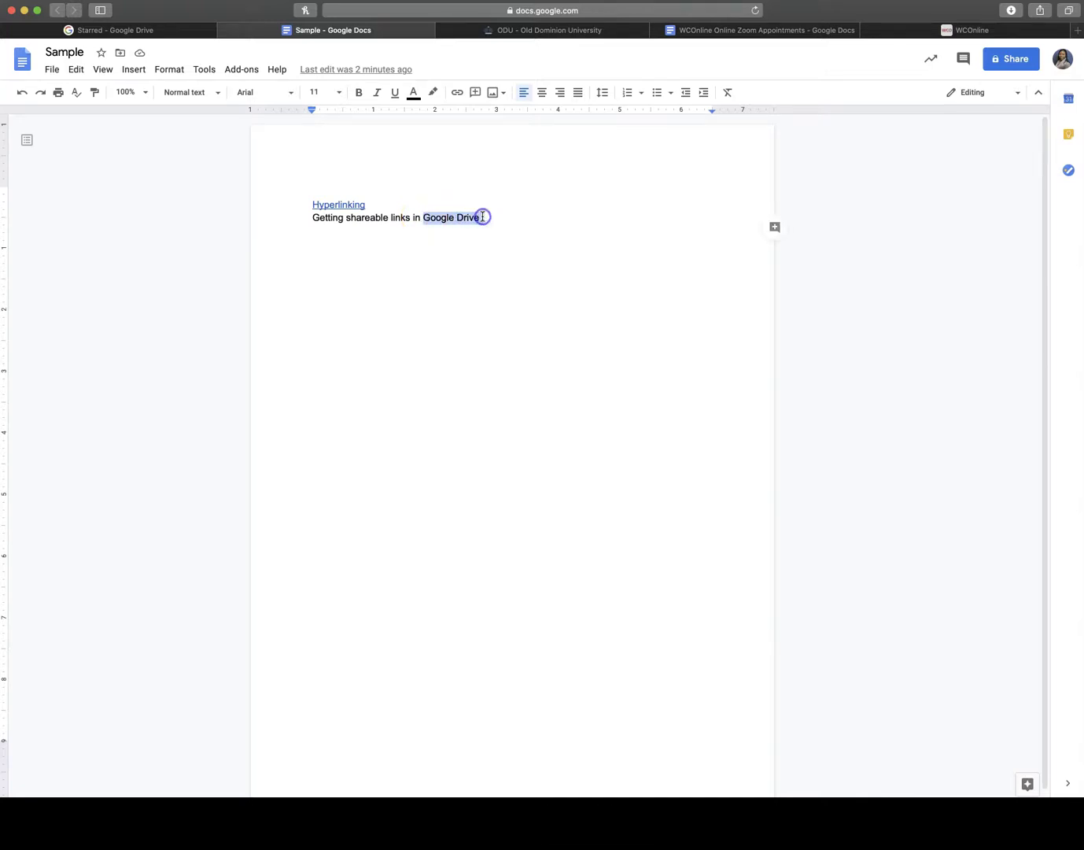
right_click(448, 216)
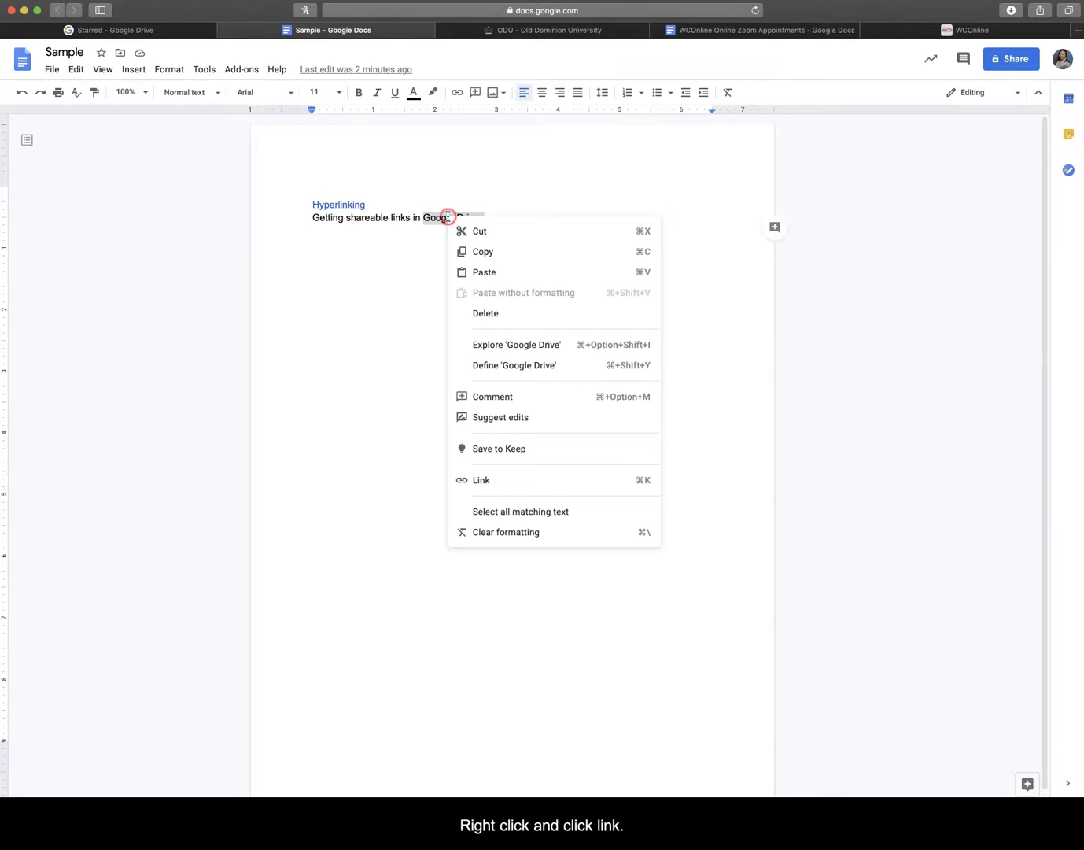
Step: Start a link on 'Google Drive' and paste the copied WCOnline URL
left_click(475, 479)
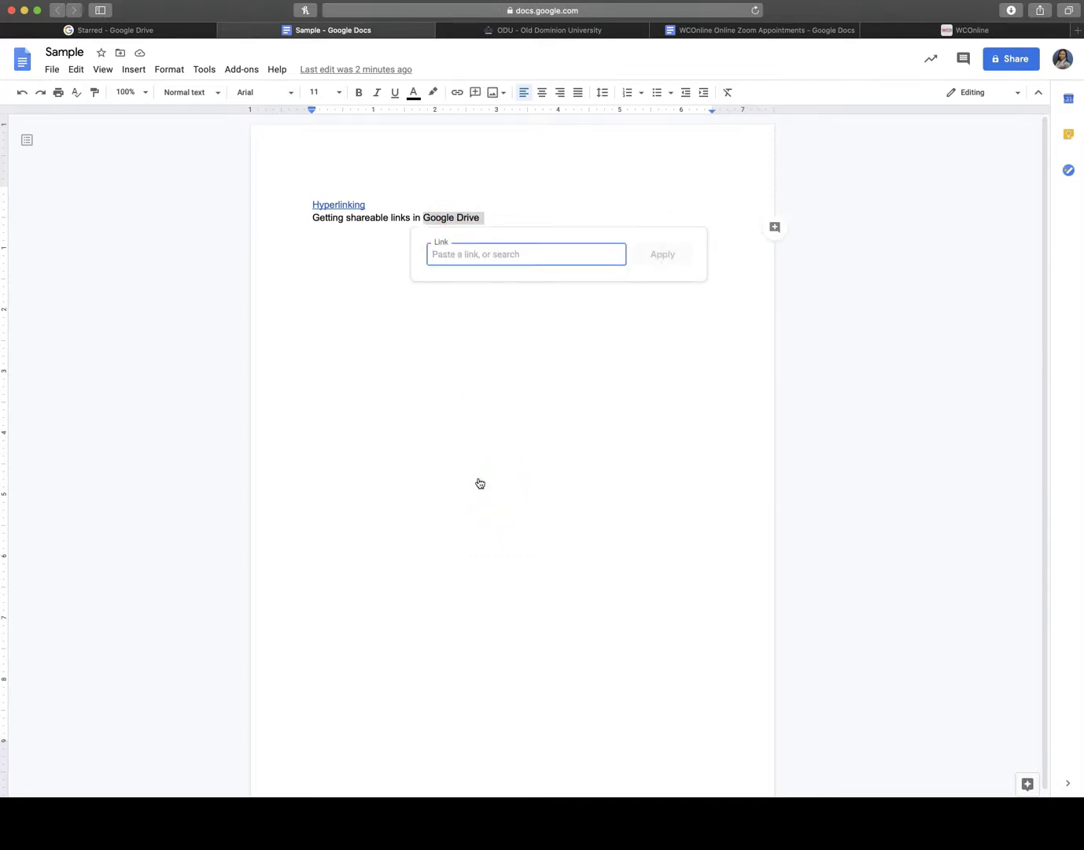
key("cmd+v")
key("super+v")
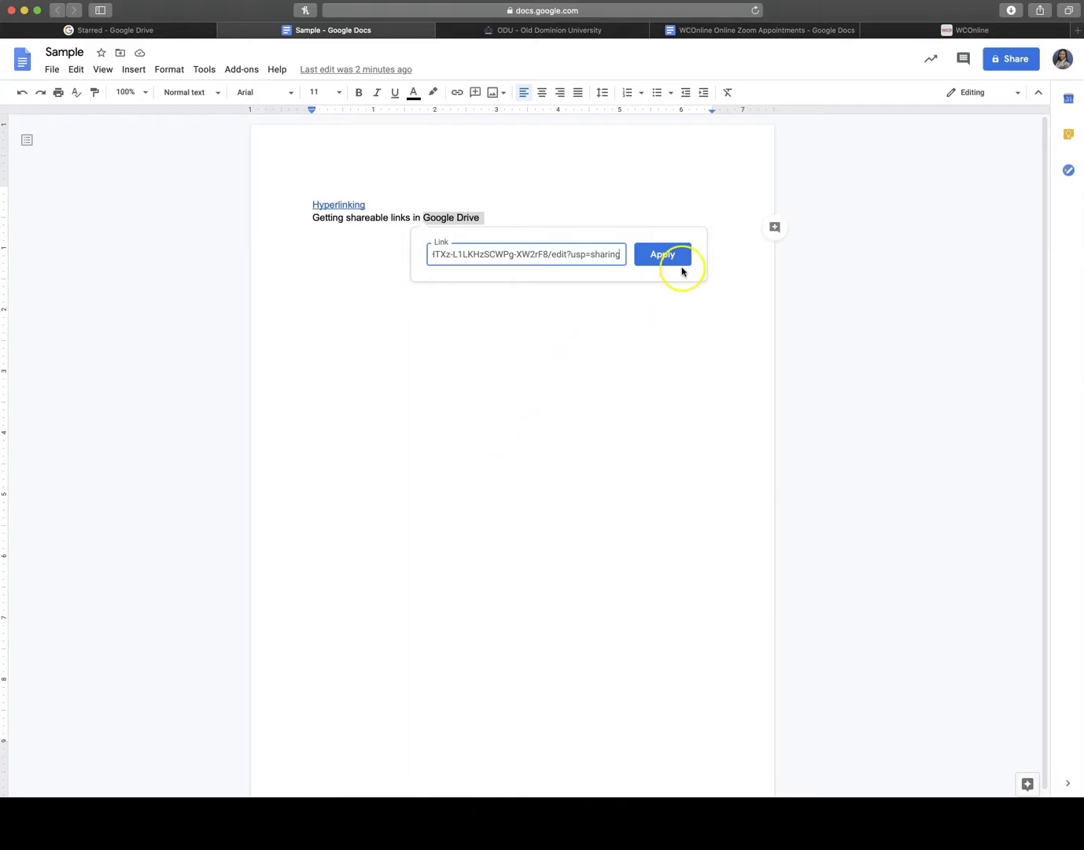
Step: Apply the pasted WCOnline URL to 'Google Drive' and check its link preview
left_click(665, 256)
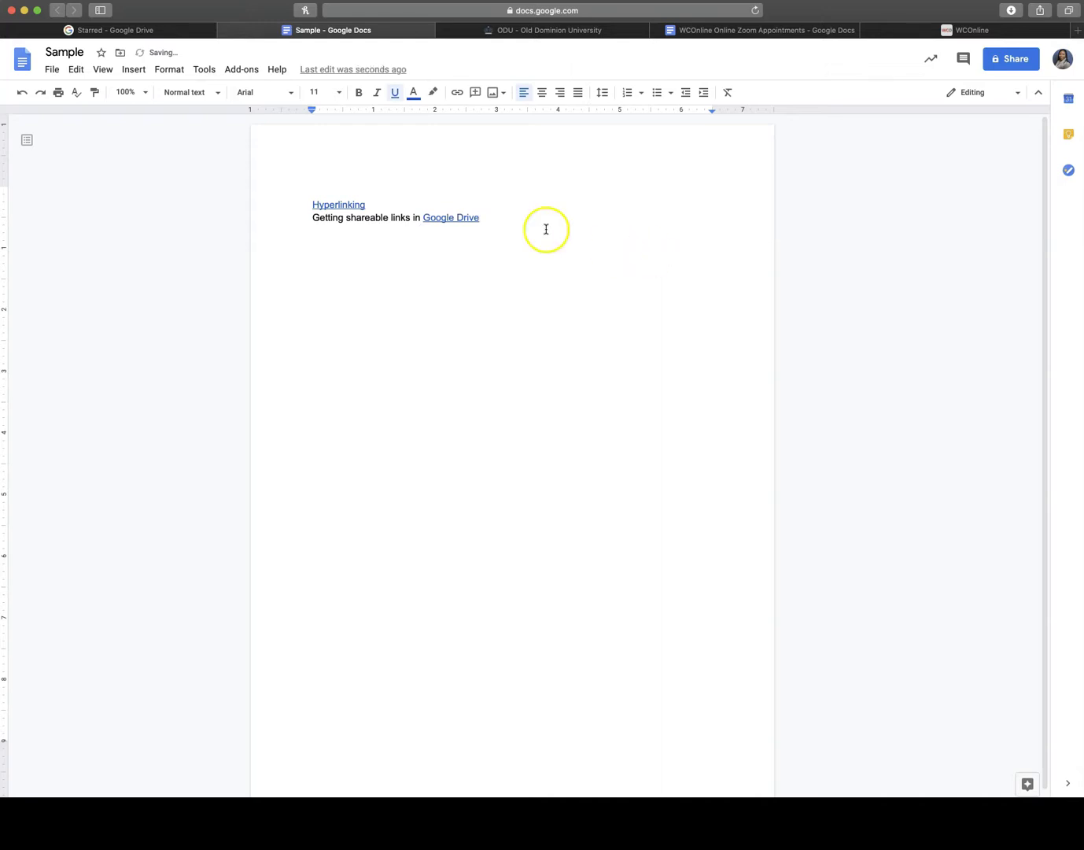
left_click(461, 217)
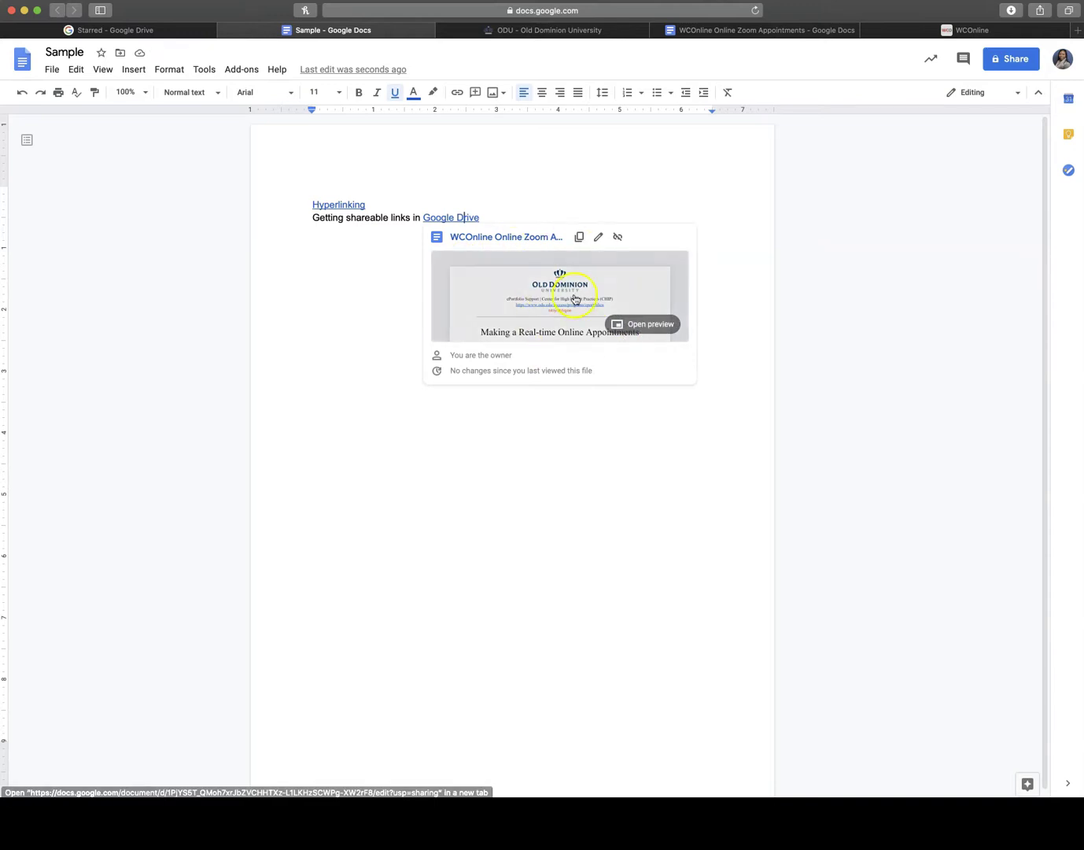
mouse_move(506, 236)
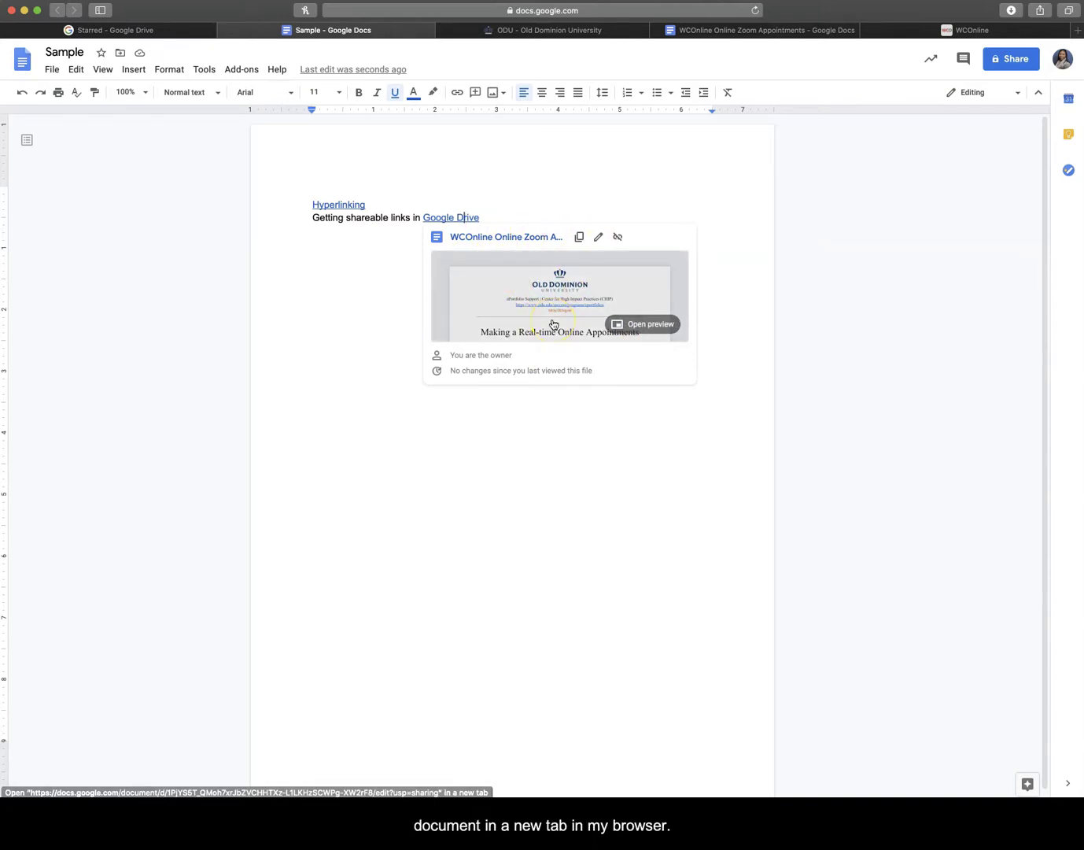
left_click(550, 356)
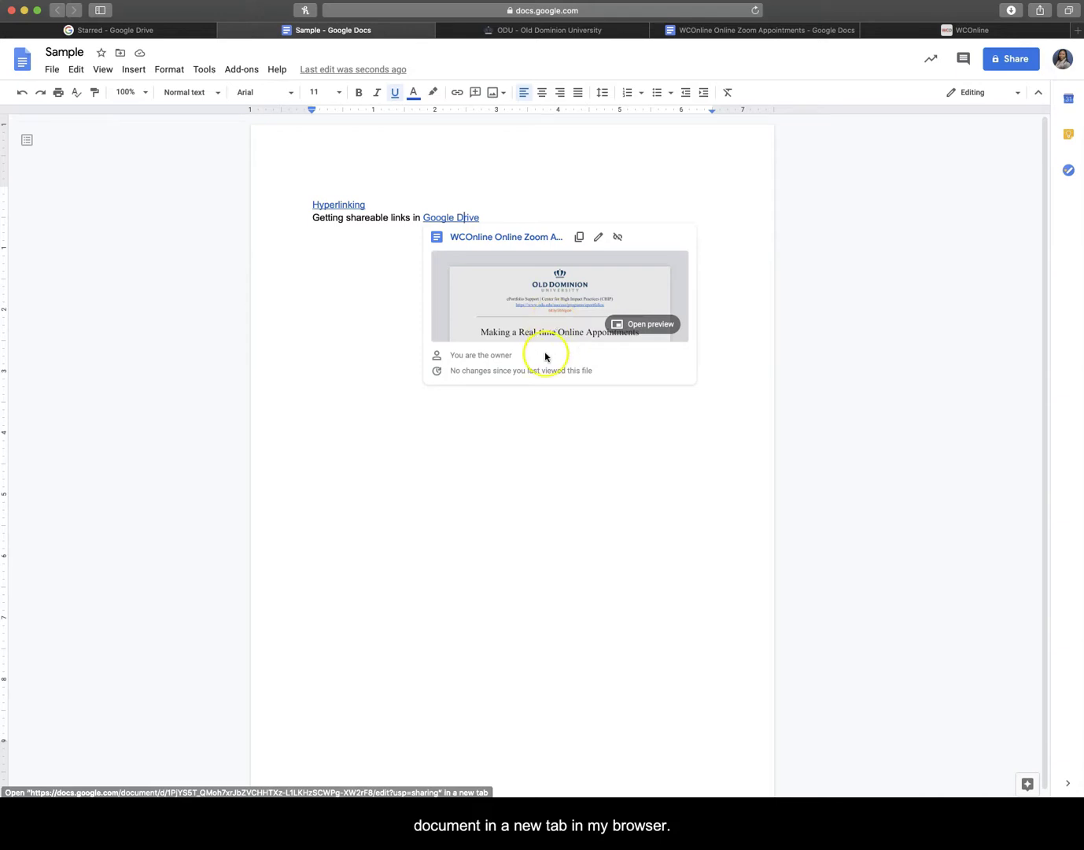